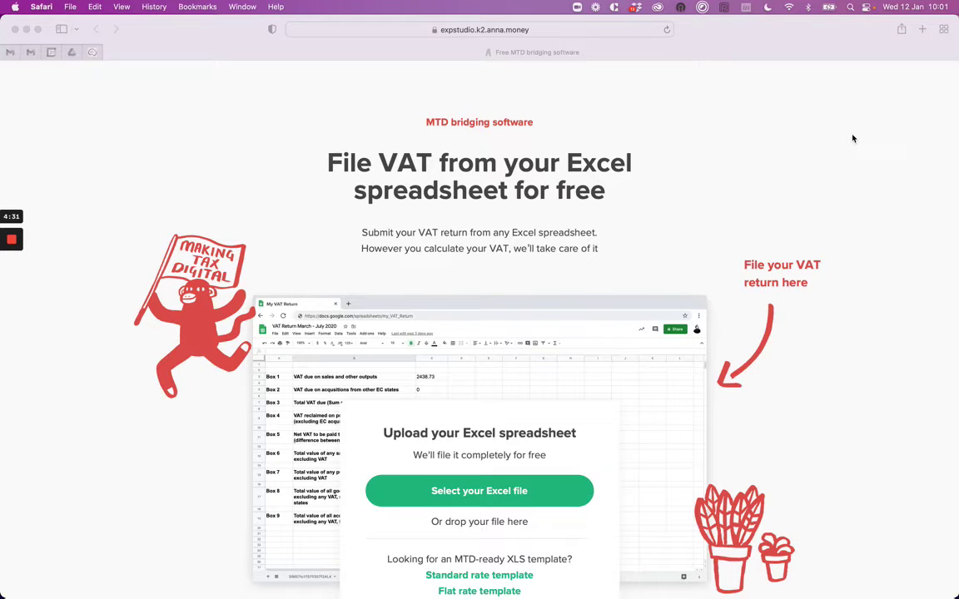
Scroll through the ANNA landing page to review the spreadsheet upload and VAT template options.
{"action": "scroll", "coordinate": [852, 138], "scroll_direction": "down", "scroll_amount": 3}
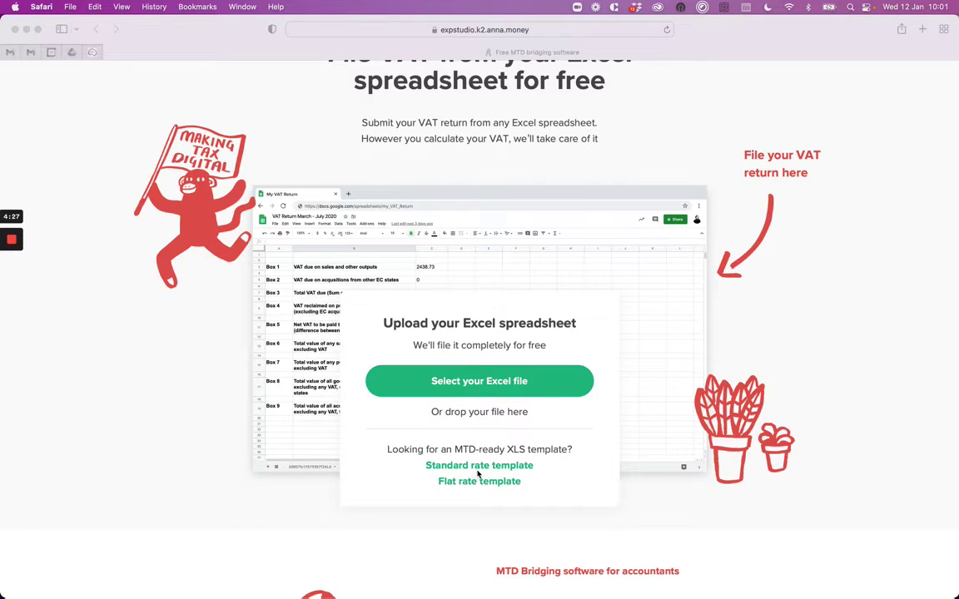
{"action": "scroll", "coordinate": [576, 366], "scroll_direction": "up", "scroll_amount": 5}
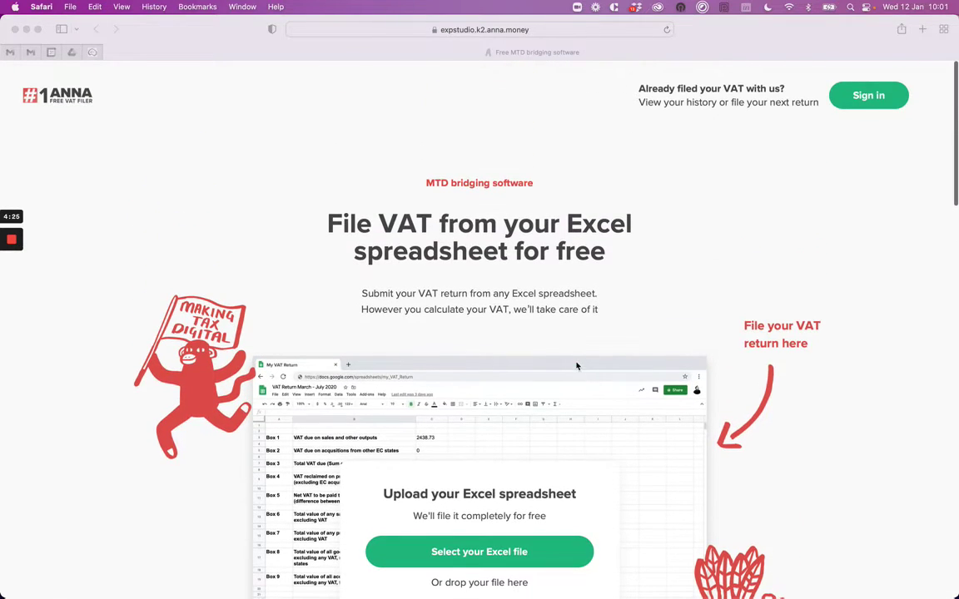
Check the Box 1–9 figures on the Numbers VAT return sheet, then return to the ANNA page.
{"action": "key", "text": "super+Tab"}
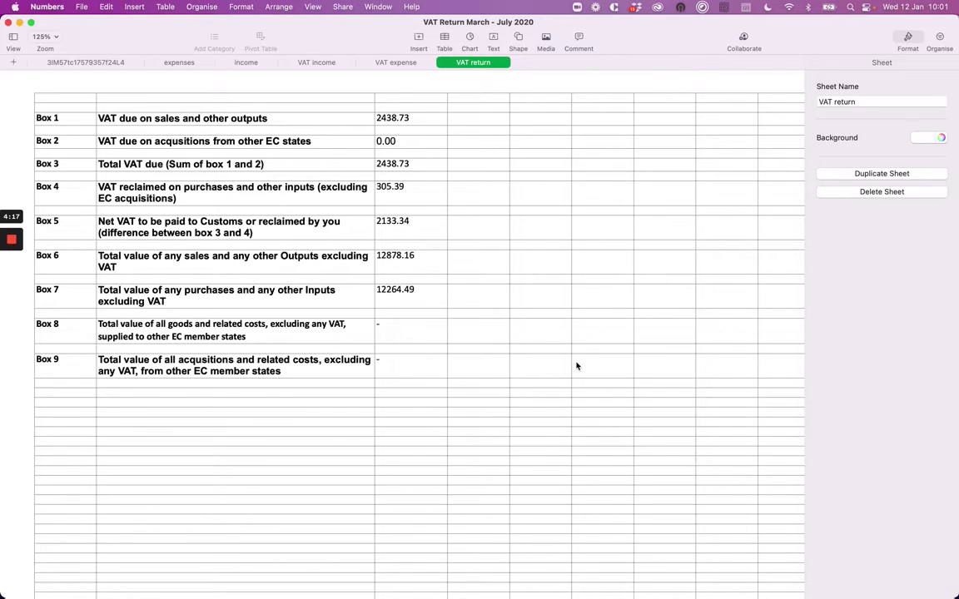
{"action": "key", "text": "super+Tab"}
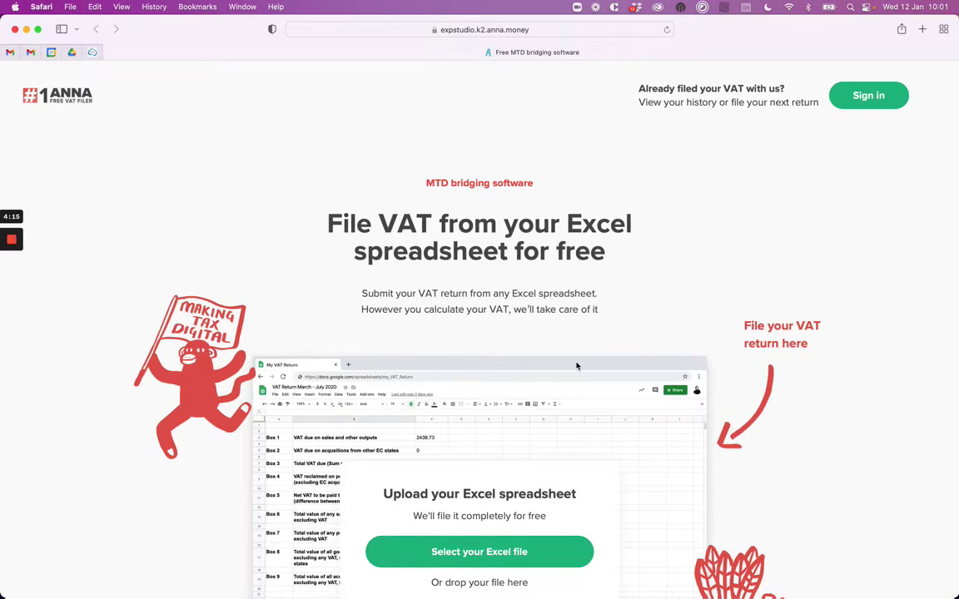
Upload 'VAT Return March - July 2020 .xlsx' from the Desktop to ANNA.
{"action": "scroll", "coordinate": [576, 365], "scroll_direction": "down", "scroll_amount": 2}
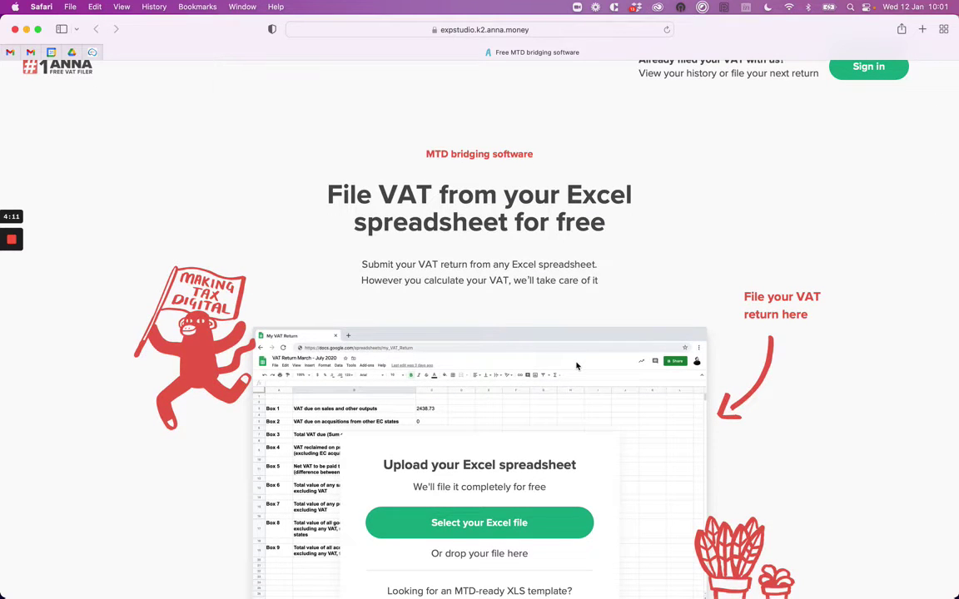
{"action": "scroll", "coordinate": [561, 425], "scroll_direction": "down", "scroll_amount": 3}
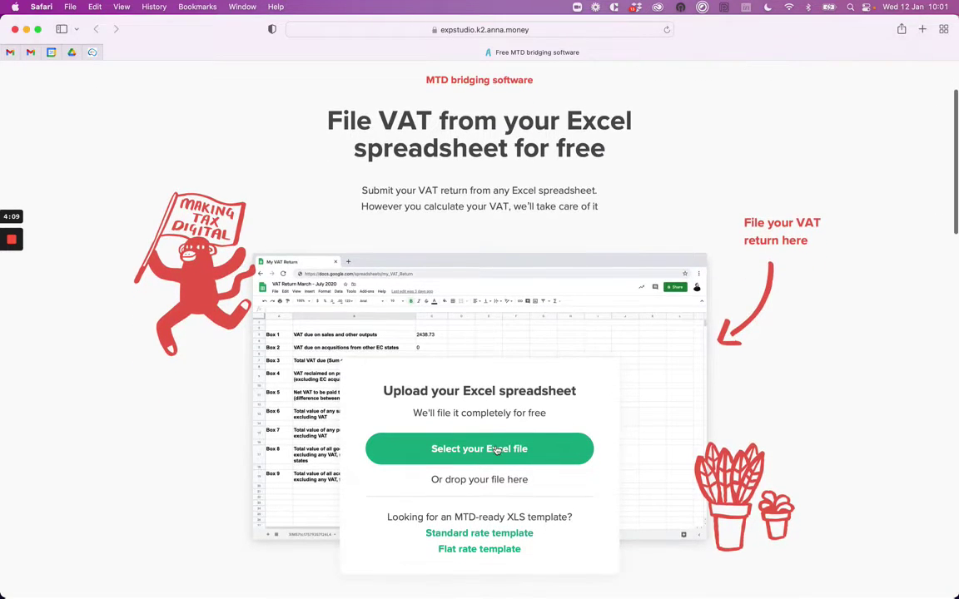
{"action": "left_click", "coordinate": [497, 450]}
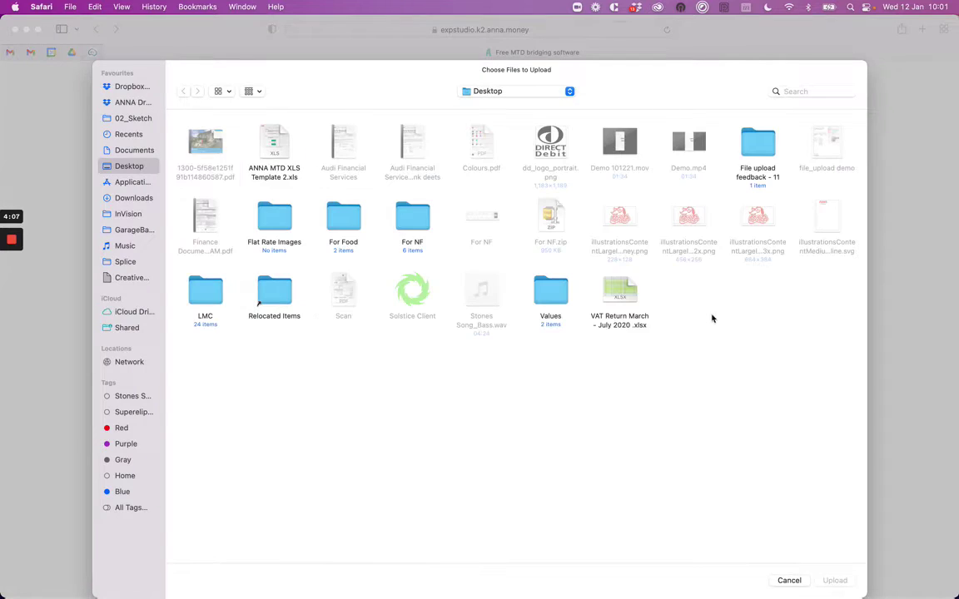
{"action": "left_click", "coordinate": [622, 295]}
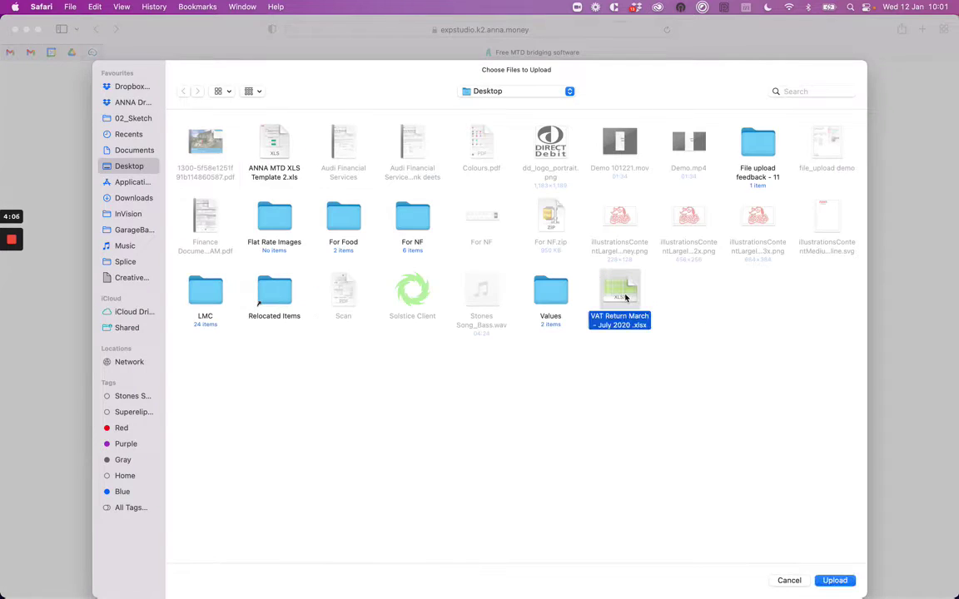
{"action": "left_click", "coordinate": [837, 581]}
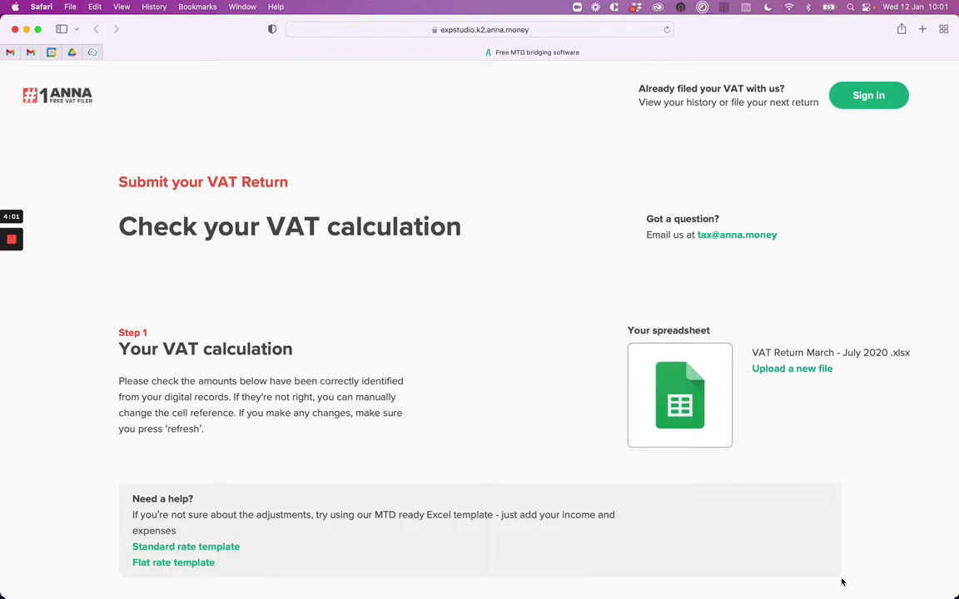
Review the nine calculated VAT box amounts and accept the calculation.
{"action": "scroll", "coordinate": [842, 582], "scroll_direction": "down", "scroll_amount": 6}
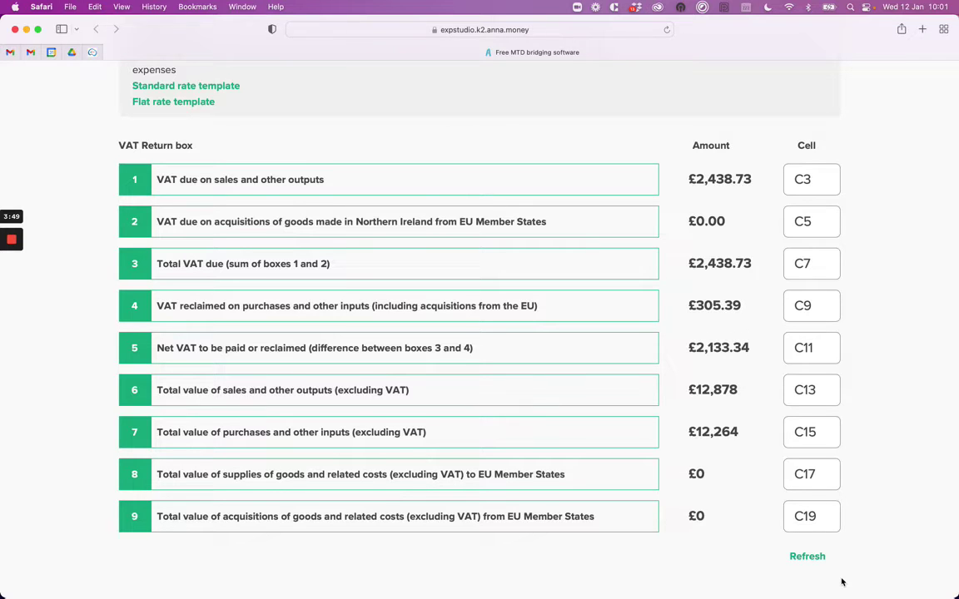
{"action": "scroll", "coordinate": [842, 582], "scroll_direction": "down", "scroll_amount": 3}
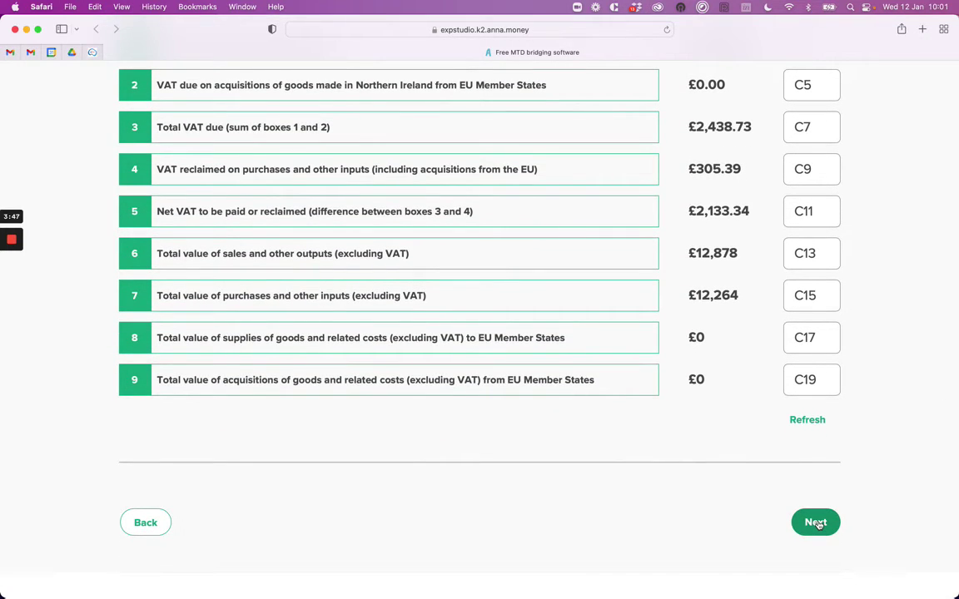
{"action": "left_click", "coordinate": [817, 523]}
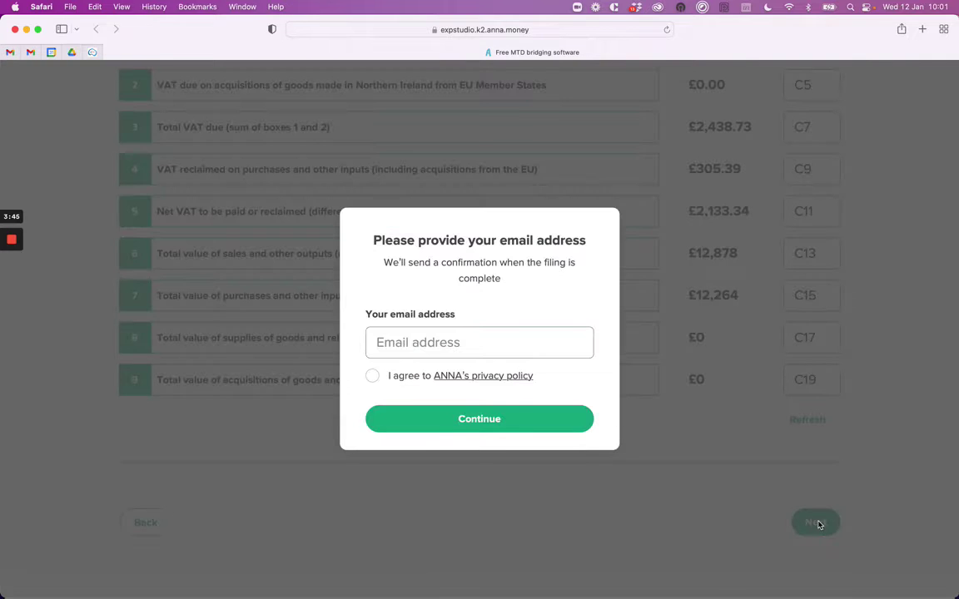
Fill in the contact e-mail address from autofill and agree to the privacy policy.
{"action": "left_click", "coordinate": [399, 340]}
{"action": "left_click", "coordinate": [418, 370]}
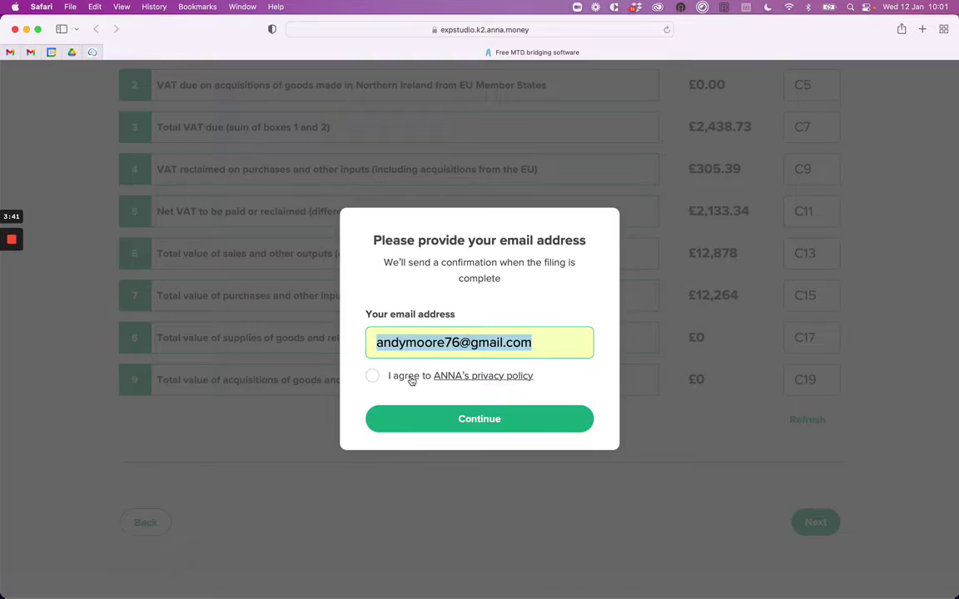
{"action": "left_click", "coordinate": [372, 376]}
Continue to the company info step and paste in the business's VAT number.
{"action": "left_click", "coordinate": [463, 432]}
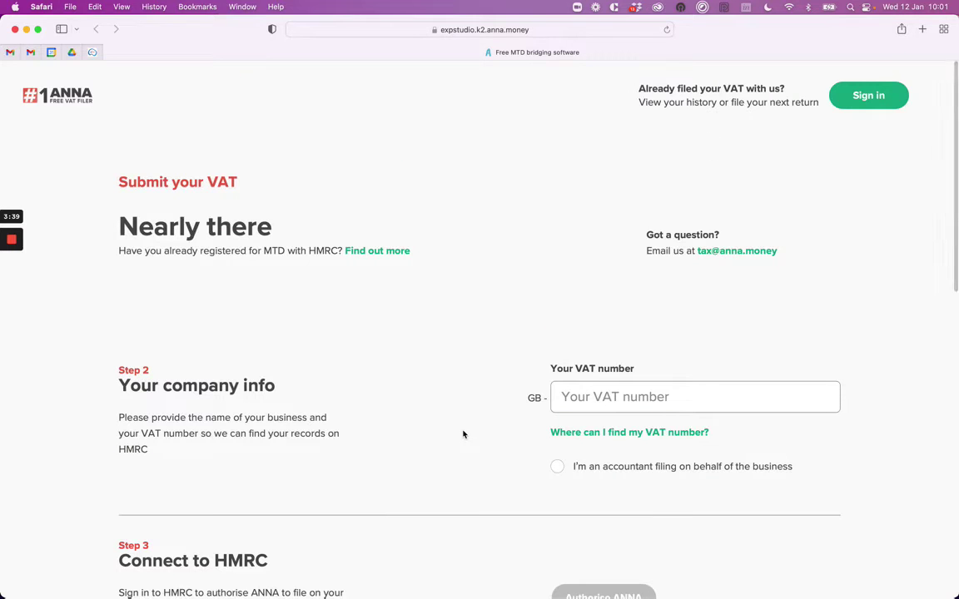
{"action": "scroll", "coordinate": [463, 434], "scroll_direction": "down", "scroll_amount": 1}
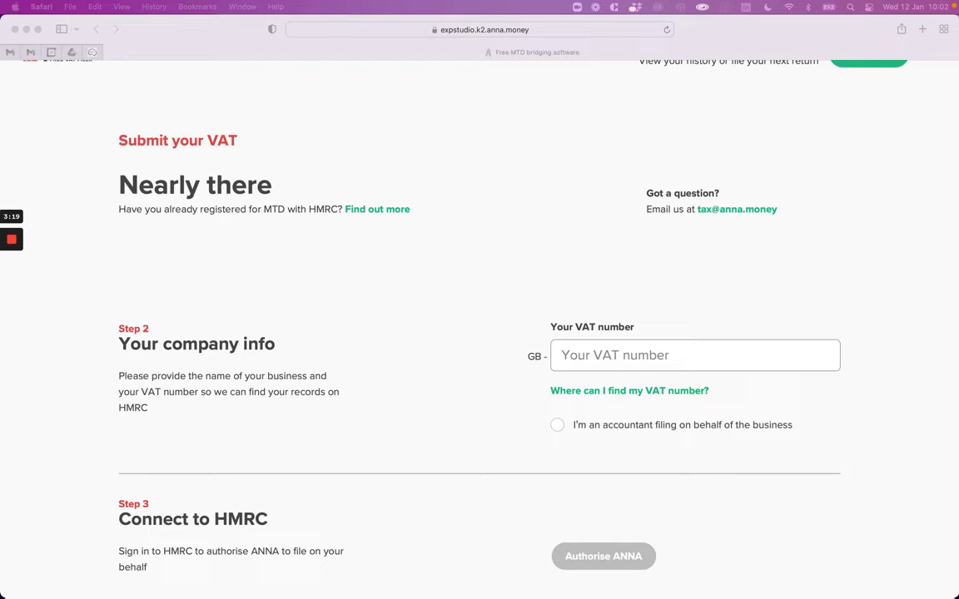
{"action": "left_click", "coordinate": [606, 356]}
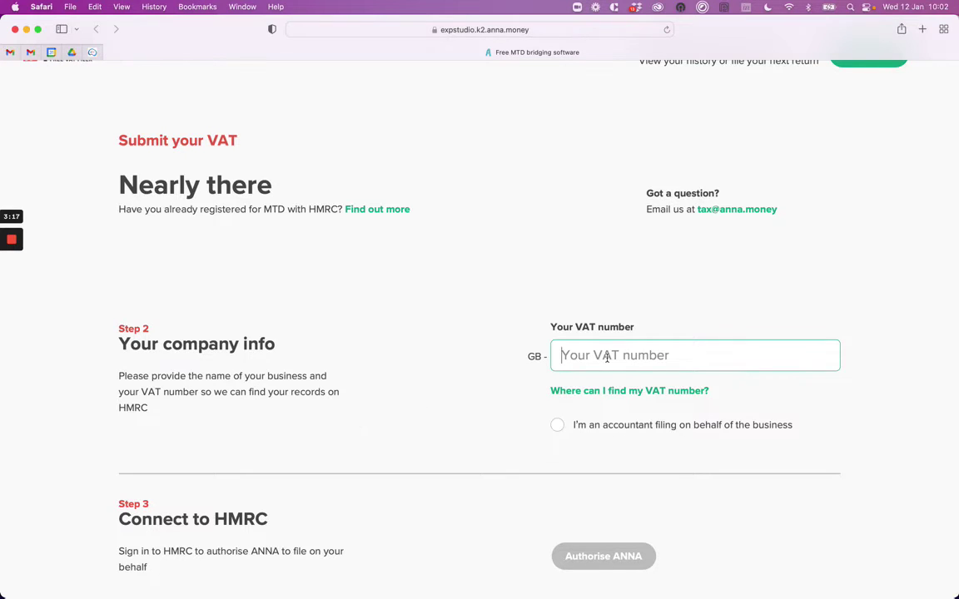
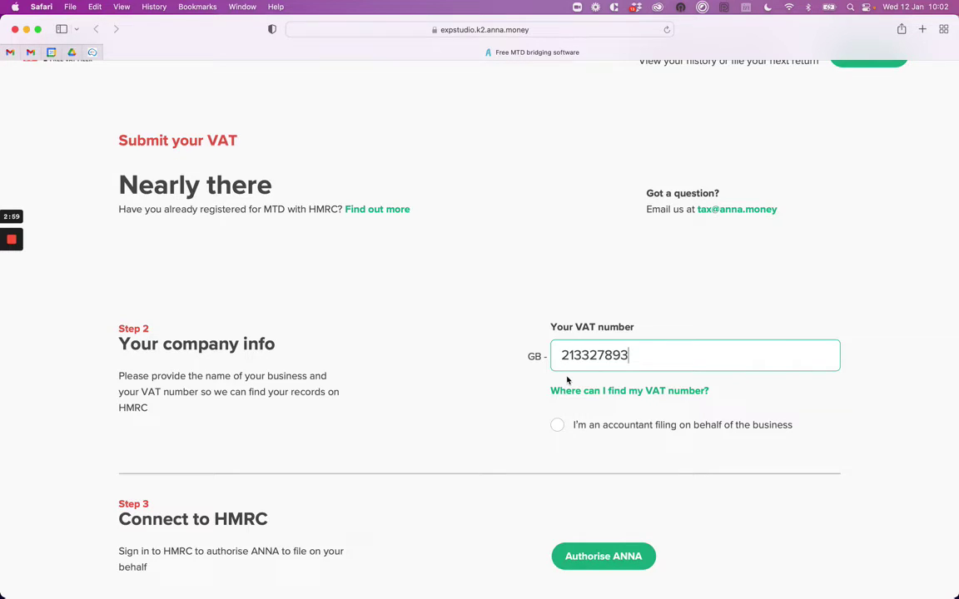
{"action": "scroll", "coordinate": [566, 380], "scroll_direction": "down", "scroll_amount": 1}
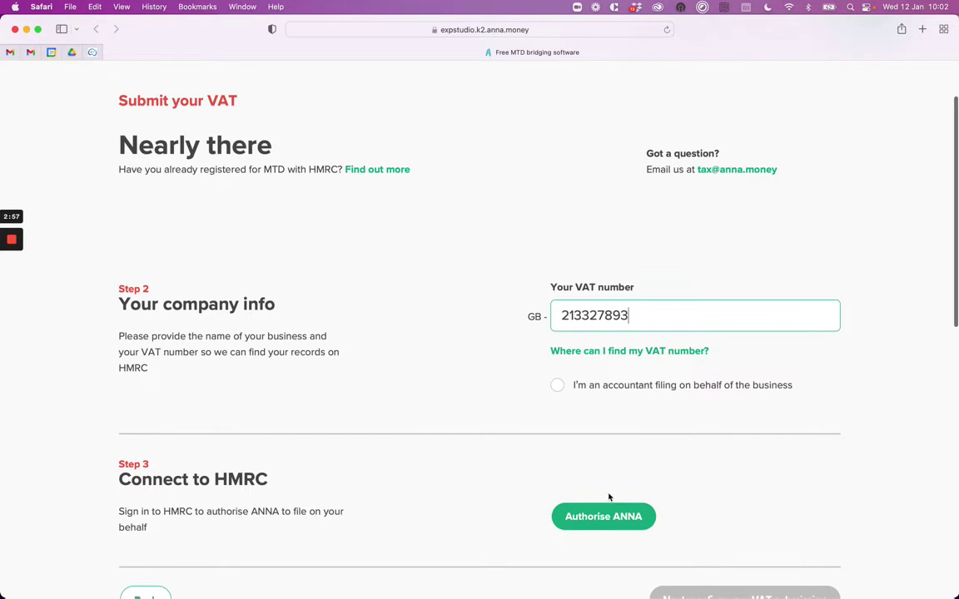
Start authorising ANNA with HMRC and proceed past the permission information.
{"action": "left_click", "coordinate": [603, 517]}
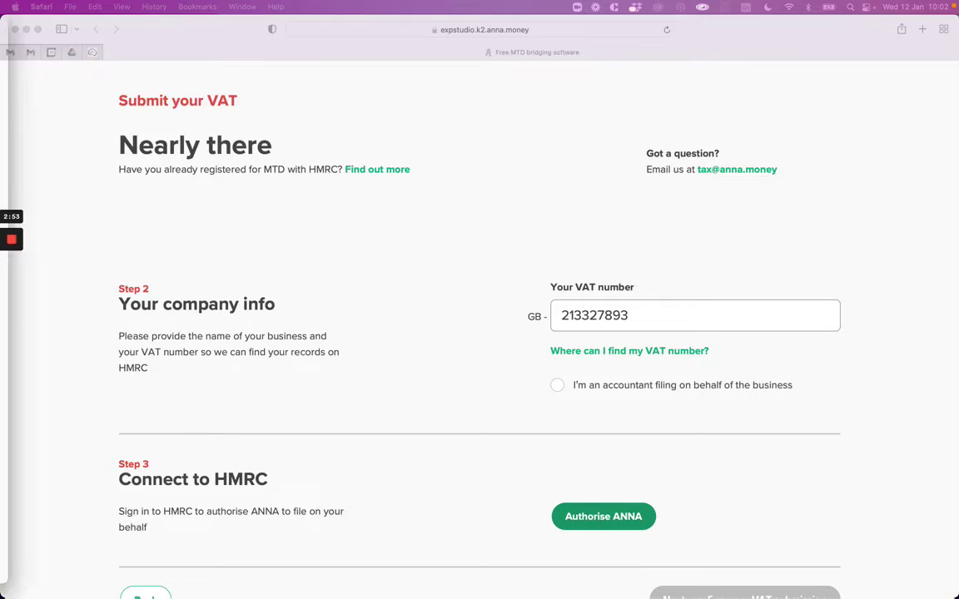
{"action": "scroll", "coordinate": [512, 275], "scroll_direction": "down", "scroll_amount": 10}
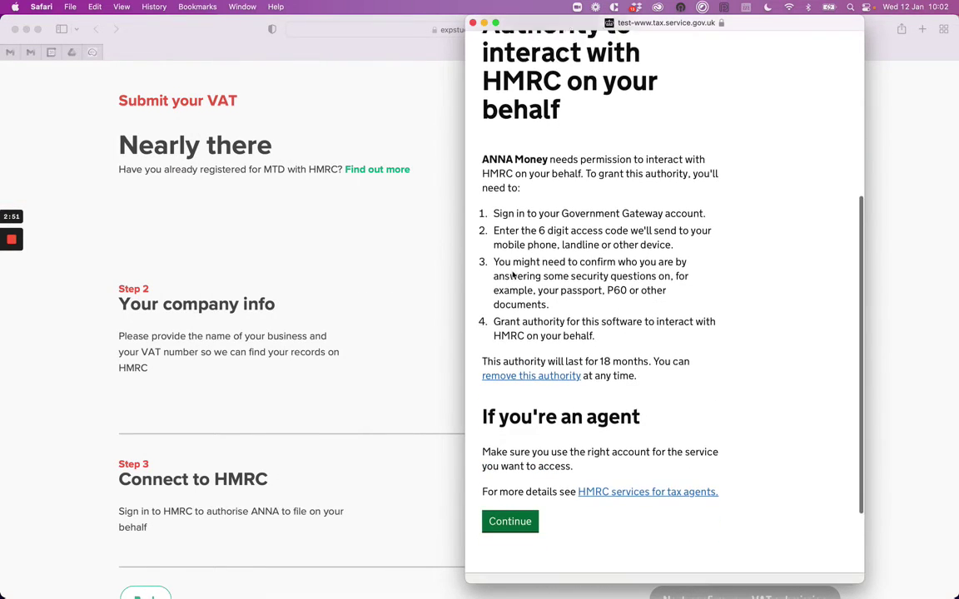
{"action": "left_click", "coordinate": [510, 488]}
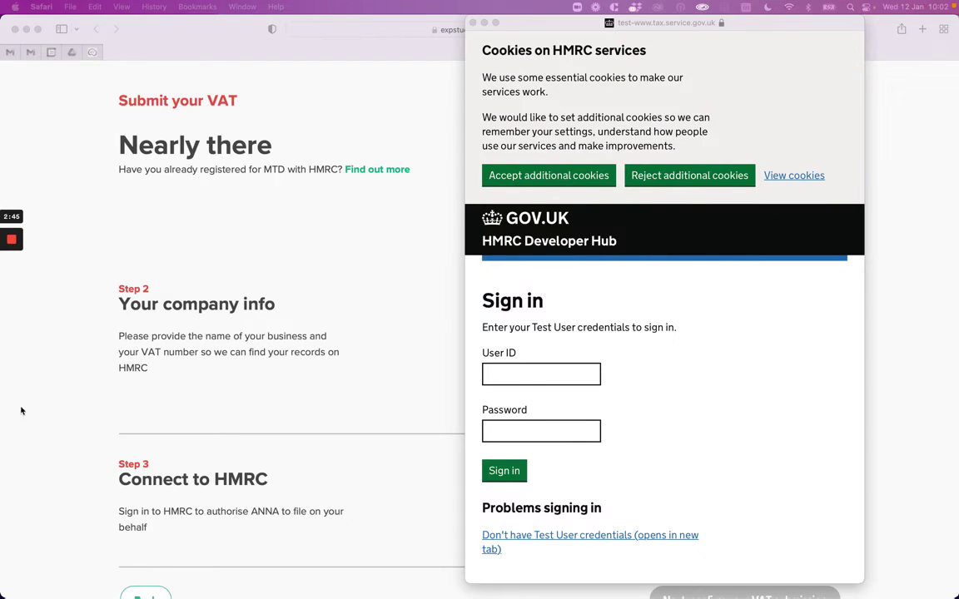
Sign in with the test user's ID and password, then grant ANNA Money VAT authority.
{"action": "left_click", "coordinate": [508, 372]}
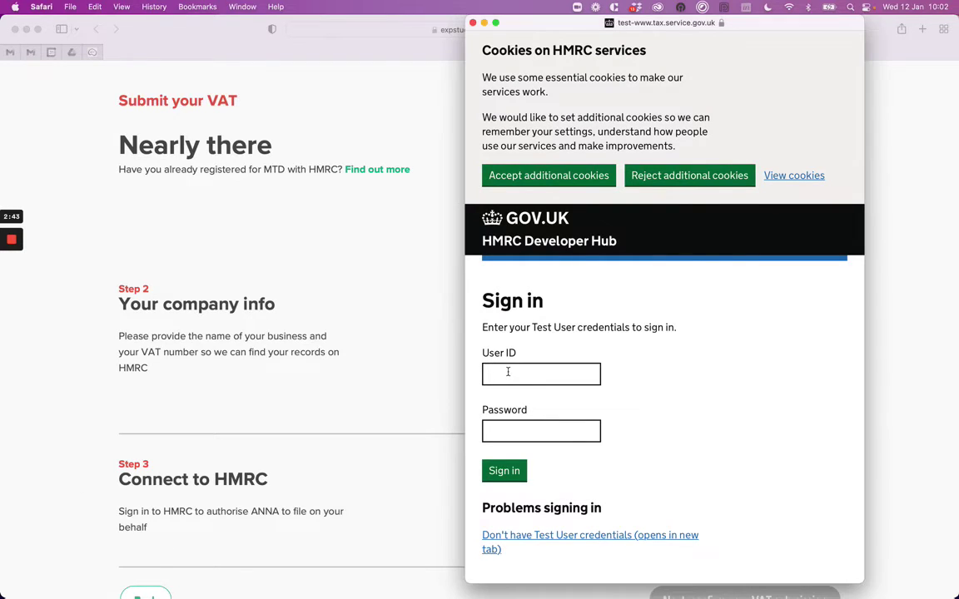
{"action": "key", "text": "Return"}
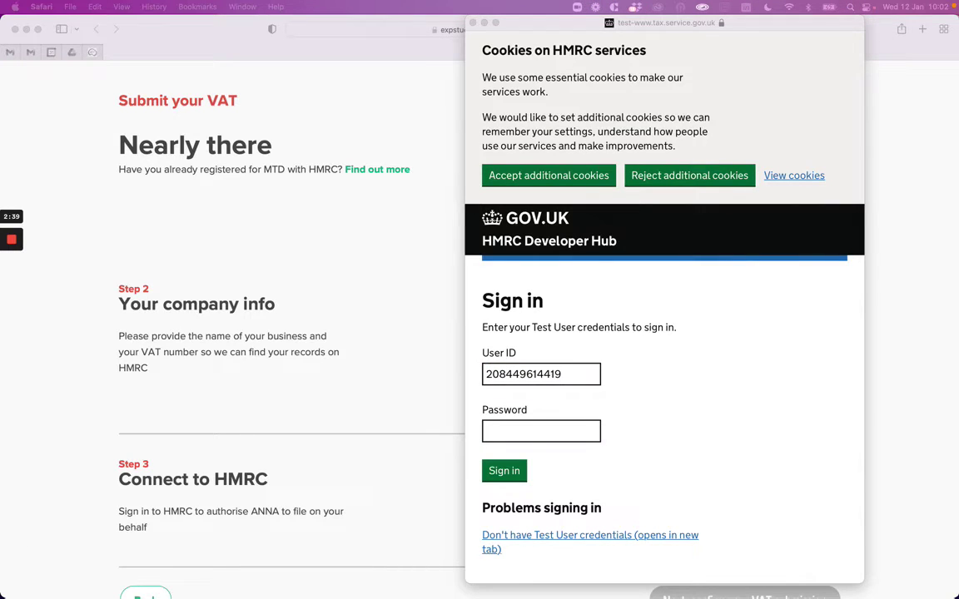
{"action": "left_click", "coordinate": [548, 437]}
{"action": "left_click", "coordinate": [548, 437]}
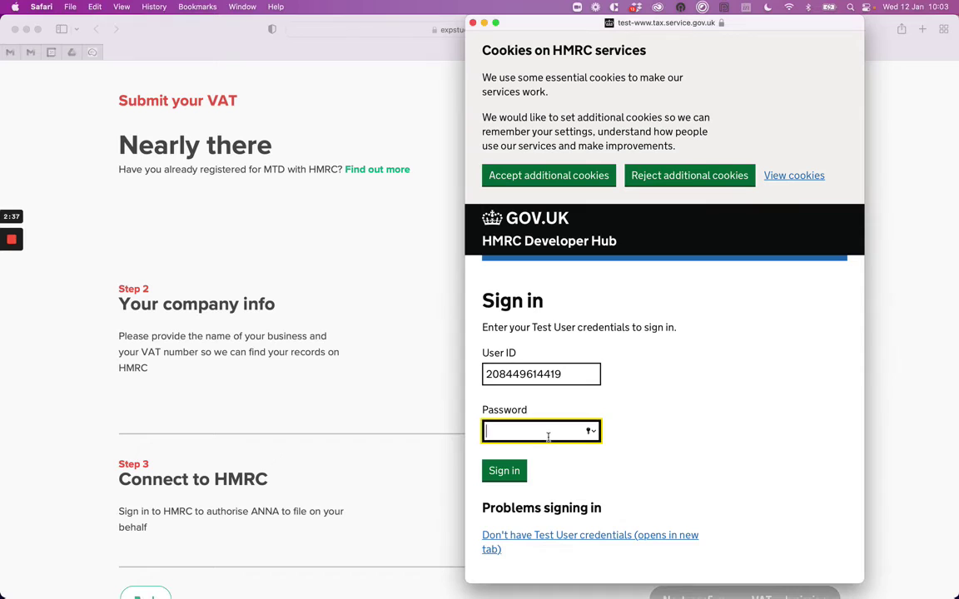
{"action": "key", "text": "super+v"}
{"action": "left_click", "coordinate": [514, 470]}
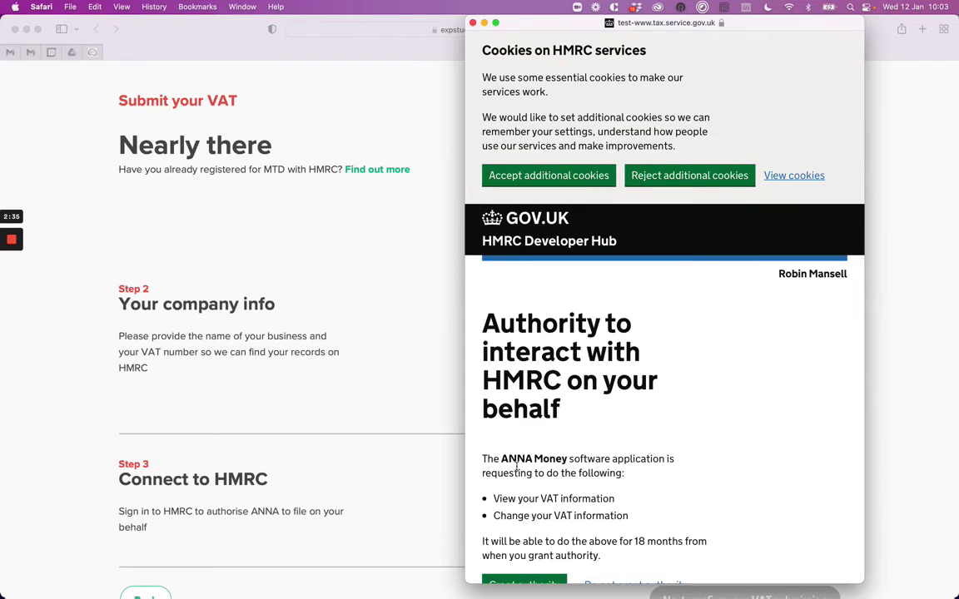
{"action": "scroll", "coordinate": [536, 425], "scroll_direction": "down", "scroll_amount": 5}
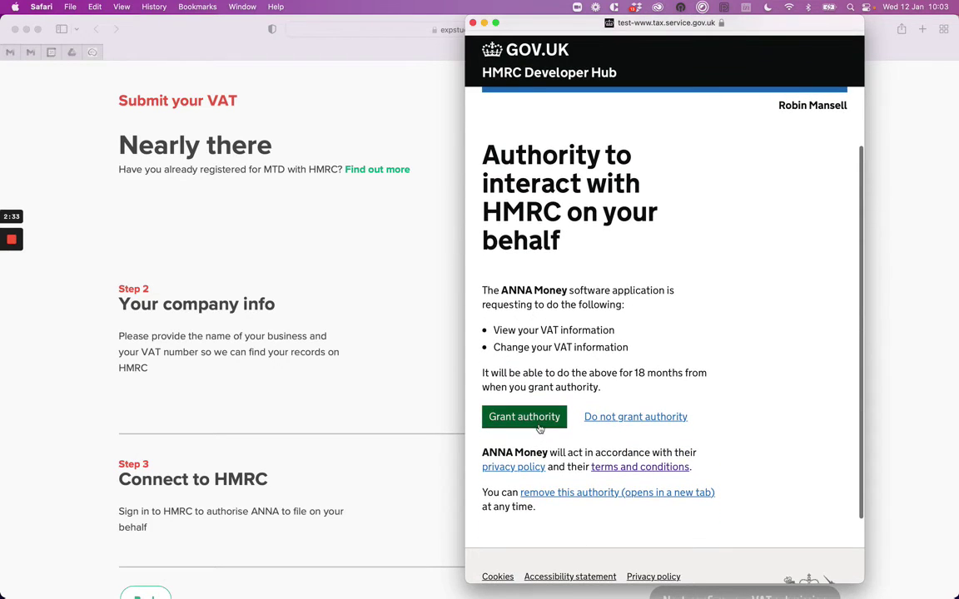
{"action": "left_click", "coordinate": [540, 427]}
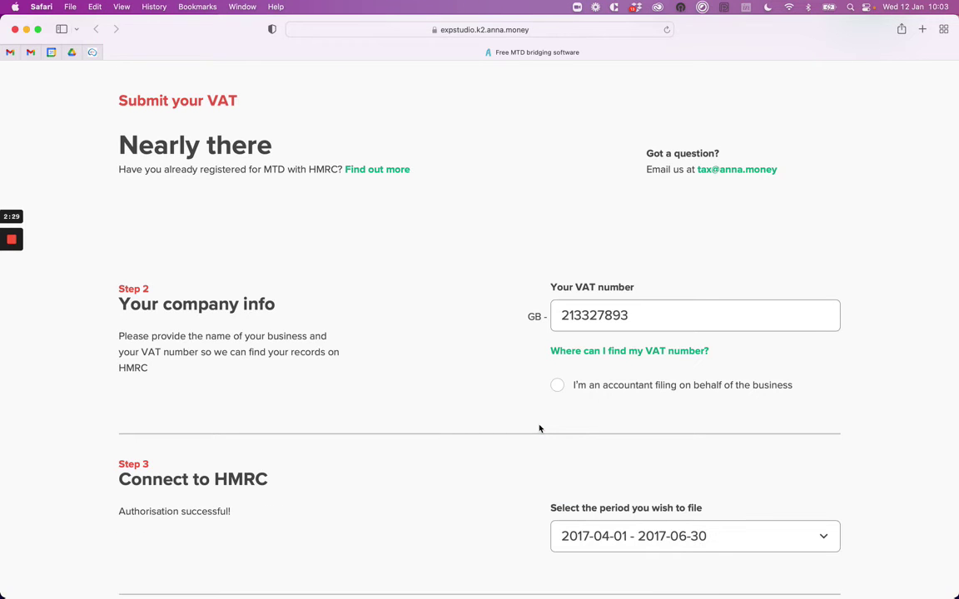
Select the 2017-04-01 - 2017-06-30 filing period and continue to the submission check.
{"action": "scroll", "coordinate": [539, 428], "scroll_direction": "down", "scroll_amount": 2}
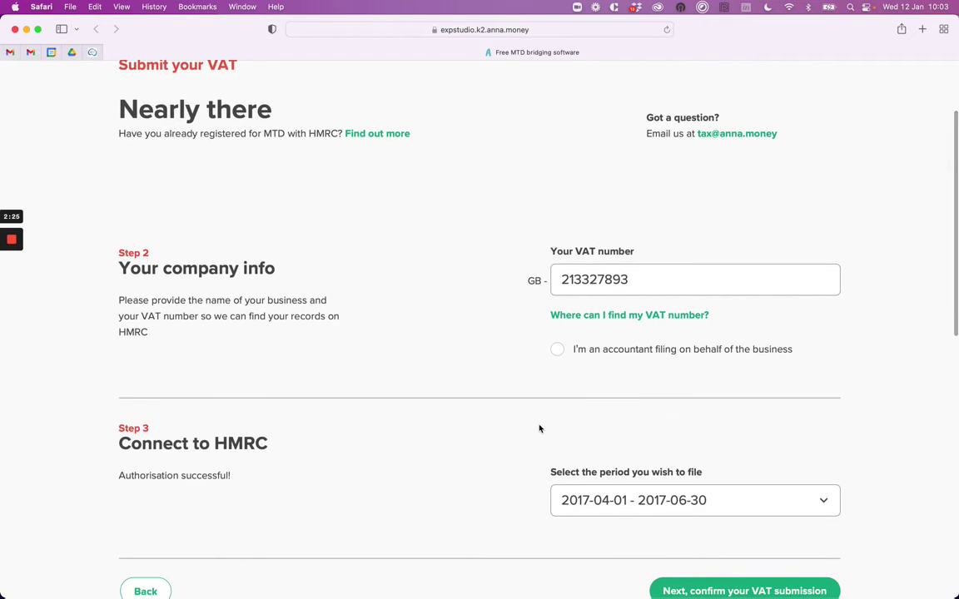
{"action": "scroll", "coordinate": [540, 428], "scroll_direction": "down", "scroll_amount": 3}
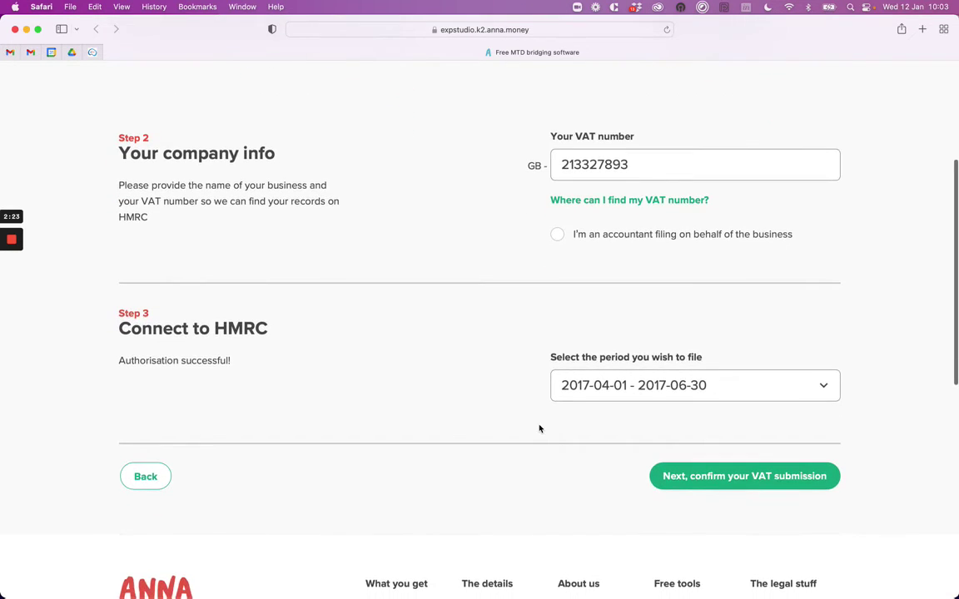
{"action": "left_click", "coordinate": [622, 387]}
{"action": "left_click", "coordinate": [621, 387]}
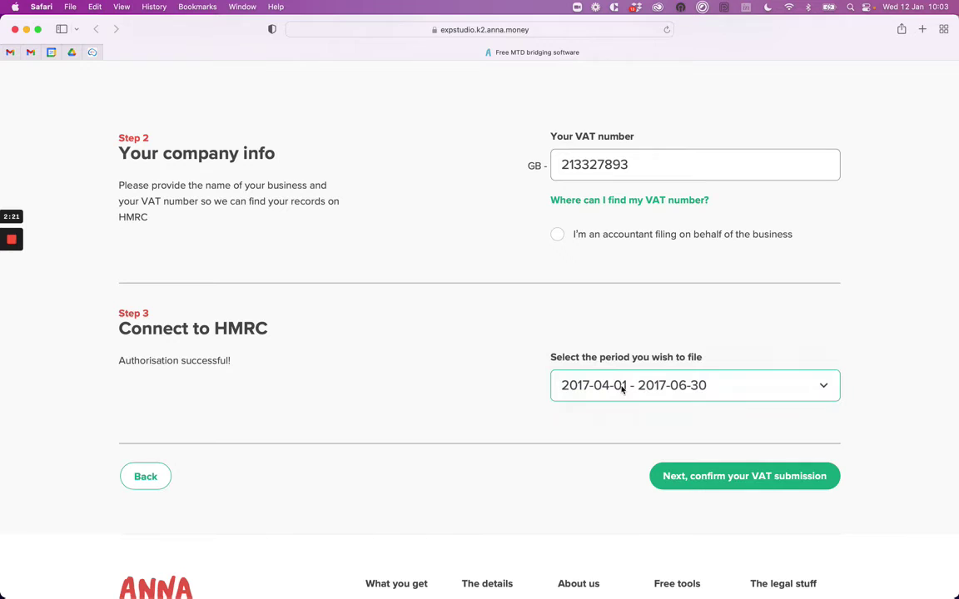
{"action": "left_click", "coordinate": [622, 387]}
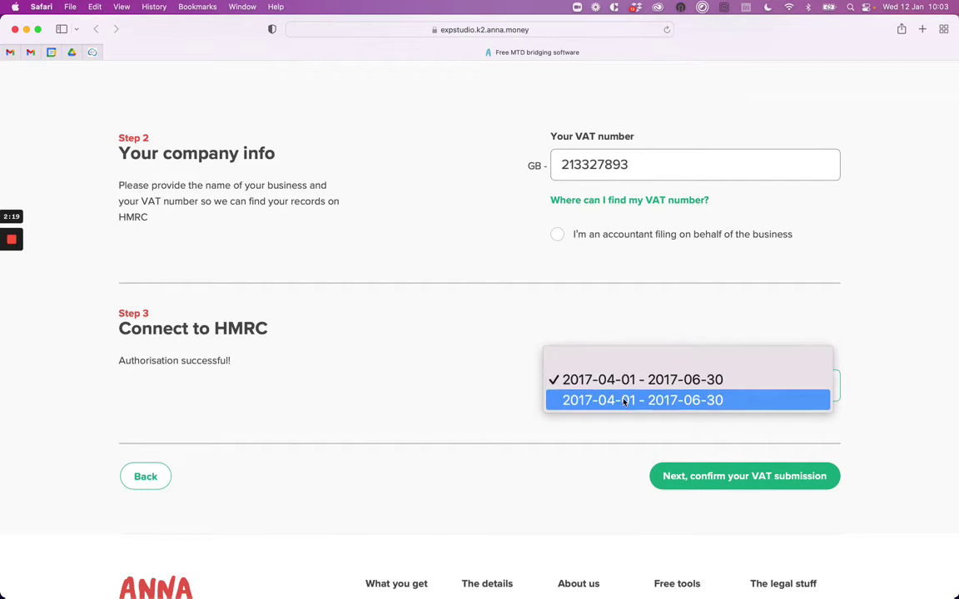
{"action": "left_click", "coordinate": [622, 399]}
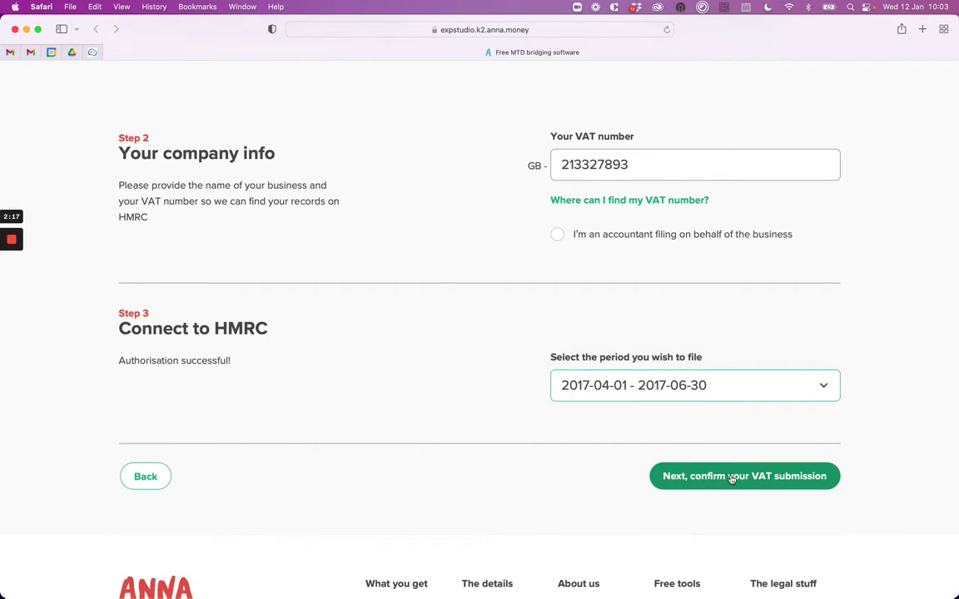
{"action": "left_click", "coordinate": [731, 478]}
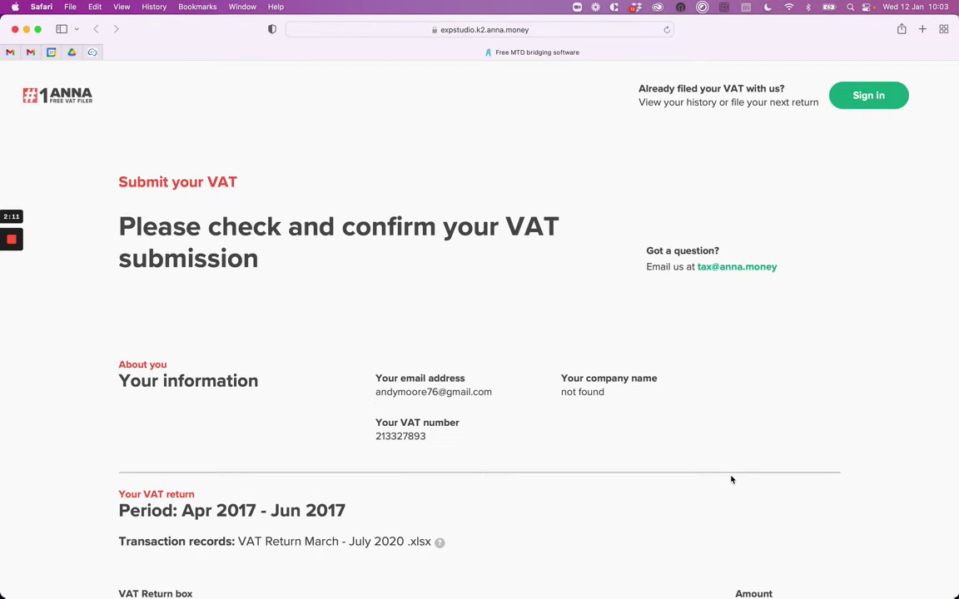
Declare the Apr–Jun 2017 figures true, submit the return to HMRC, and open Gmail.
{"action": "scroll", "coordinate": [731, 480], "scroll_direction": "down", "scroll_amount": 8}
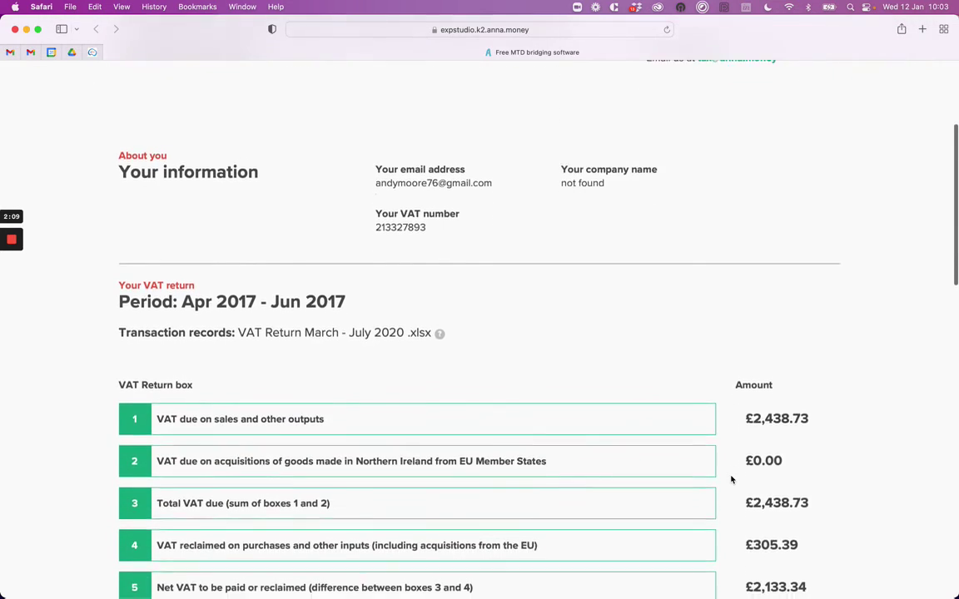
{"action": "scroll", "coordinate": [731, 480], "scroll_direction": "down", "scroll_amount": 5}
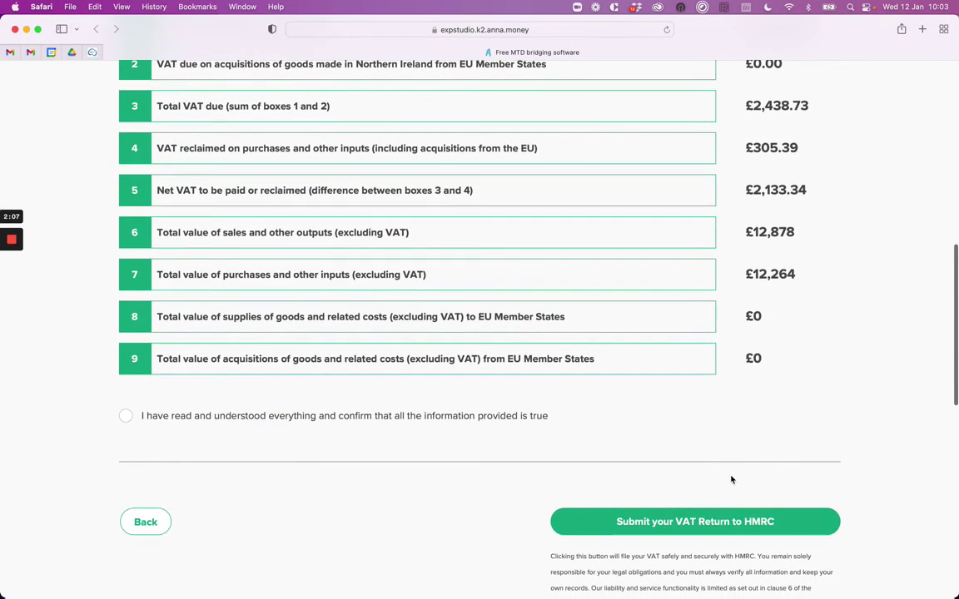
{"action": "left_click", "coordinate": [186, 418]}
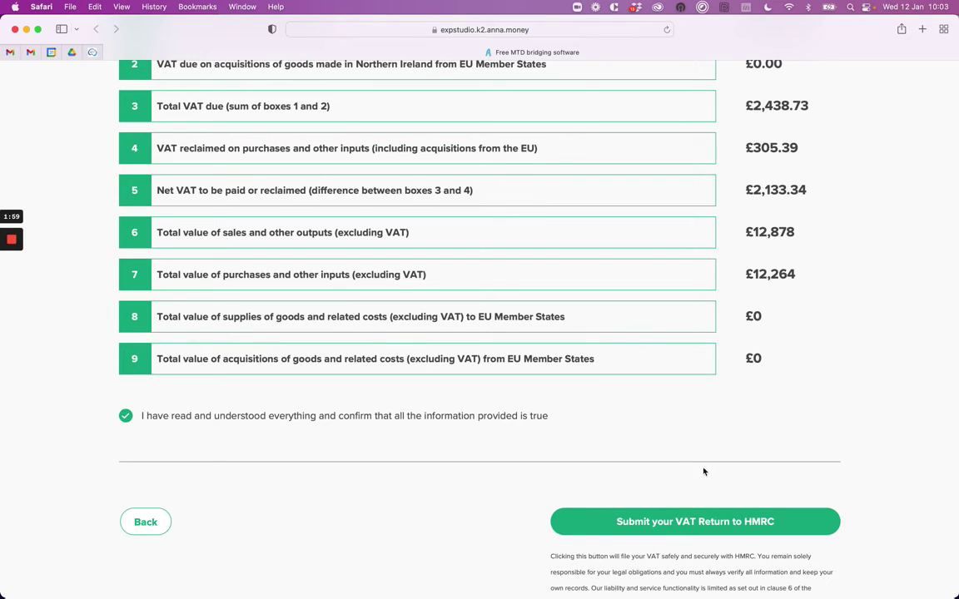
{"action": "scroll", "coordinate": [708, 473], "scroll_direction": "down", "scroll_amount": 1}
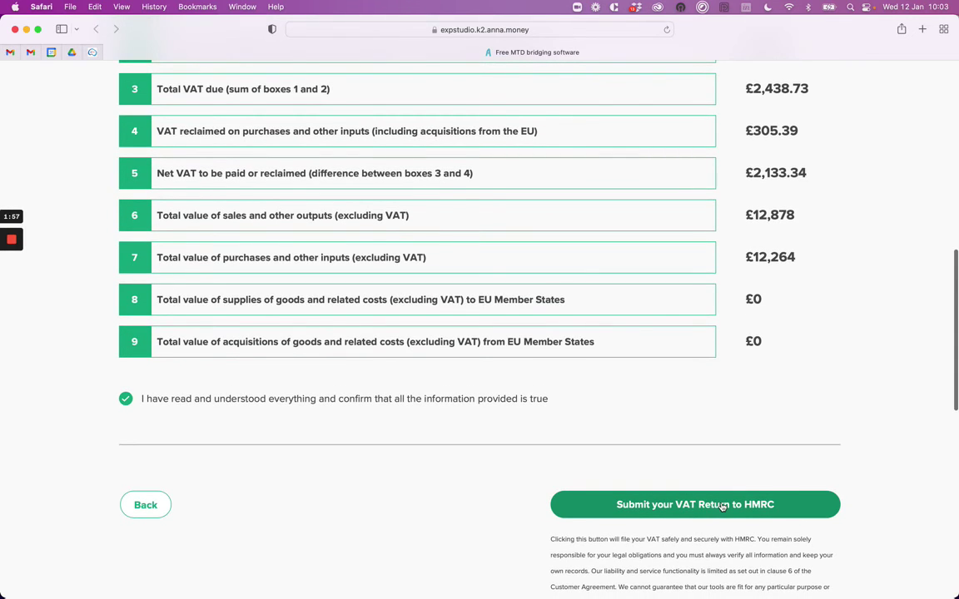
{"action": "left_click", "coordinate": [723, 505]}
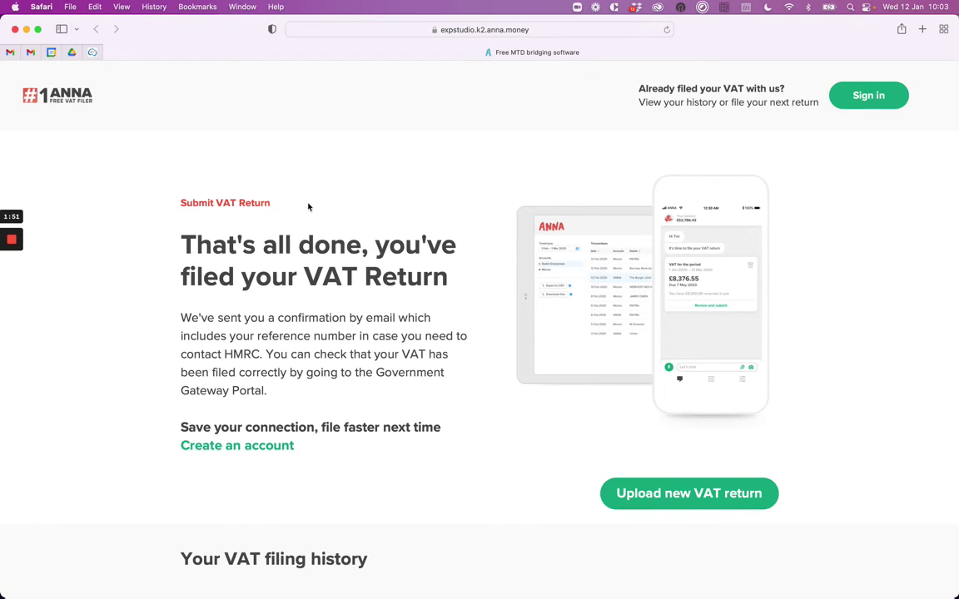
{"action": "left_click", "coordinate": [30, 50]}
Read through the receipt email confirming the 1 Apr – 30 Jun 2017 return was filed.
{"action": "scroll", "coordinate": [566, 341], "scroll_direction": "down", "scroll_amount": 2}
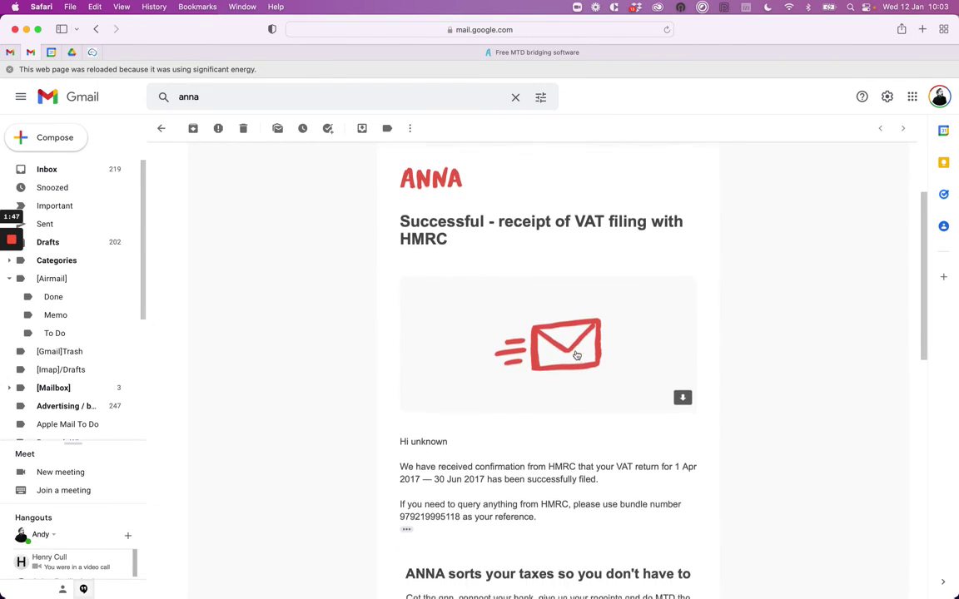
{"action": "scroll", "coordinate": [576, 355], "scroll_direction": "down", "scroll_amount": 1}
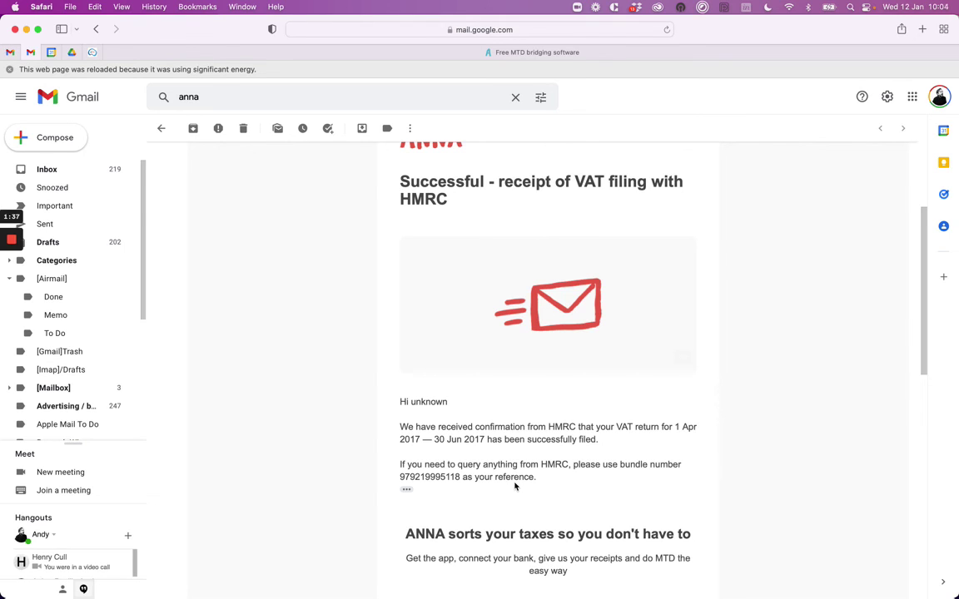
{"action": "left_click", "coordinate": [333, 50]}
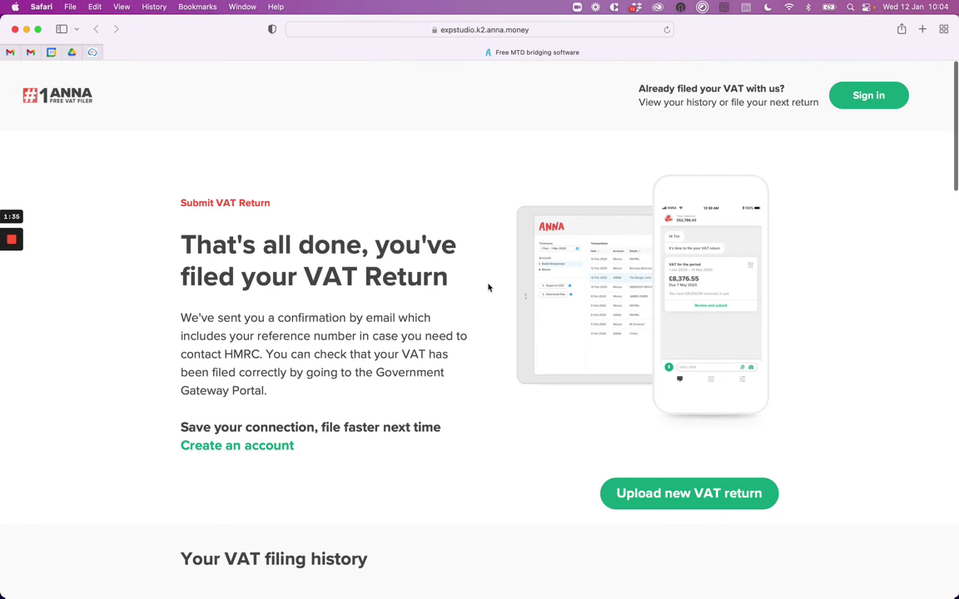
{"action": "scroll", "coordinate": [489, 287], "scroll_direction": "down", "scroll_amount": 1}
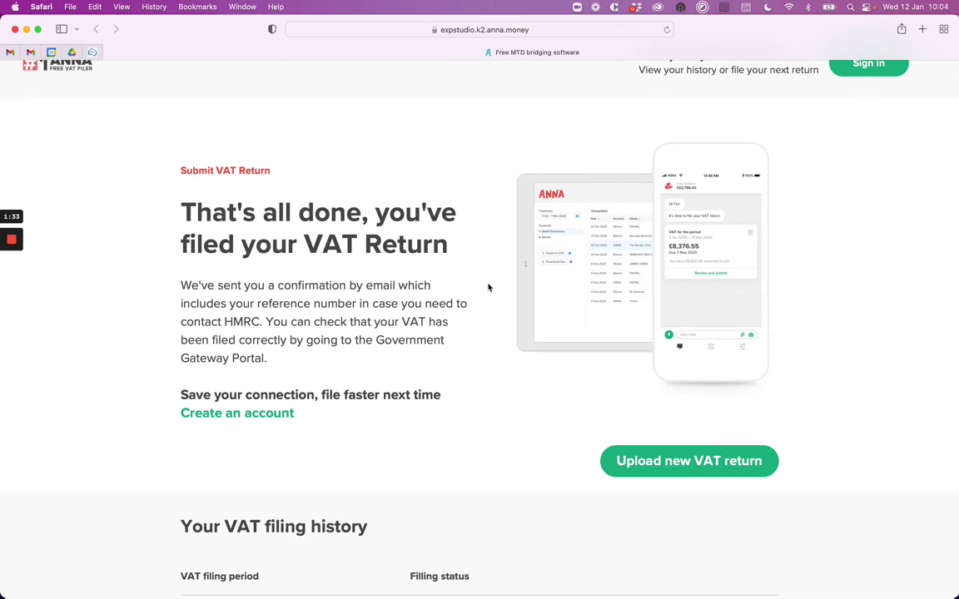